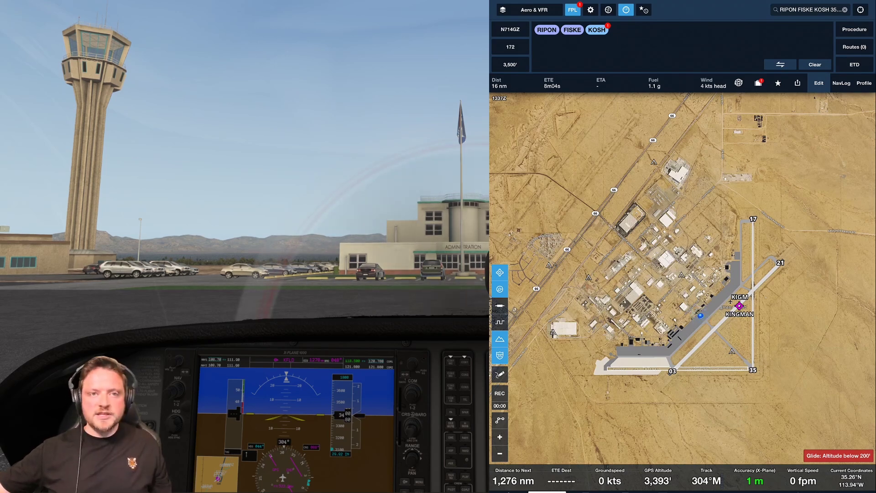
Step: Browse to X-Plane 11.5b11 > Resources > plugins > PilotEdge > VSPro Resources in File Explorer
{"action": "key", "text": "super+e"}
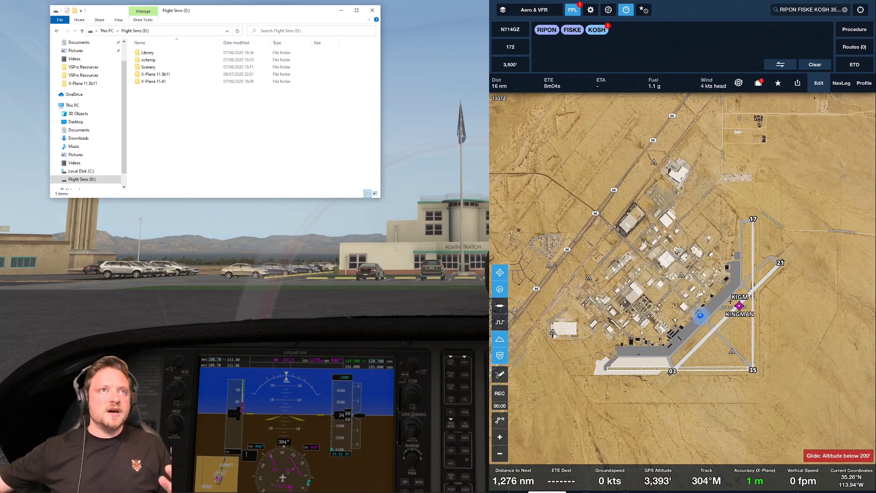
{"action": "double_click", "coordinate": [172, 75]}
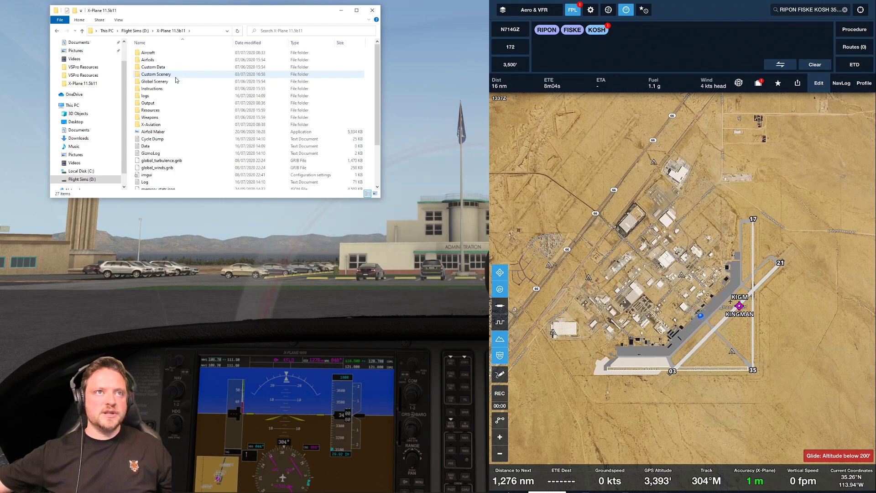
{"action": "double_click", "coordinate": [165, 112]}
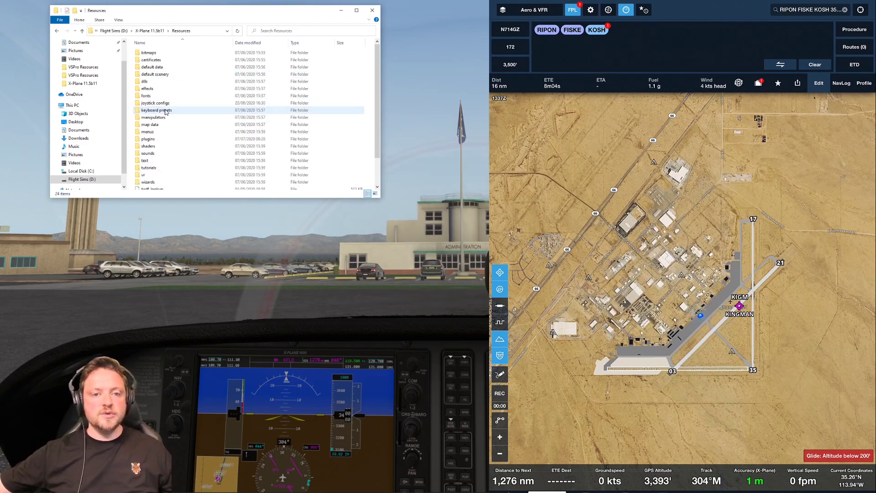
{"action": "double_click", "coordinate": [151, 140]}
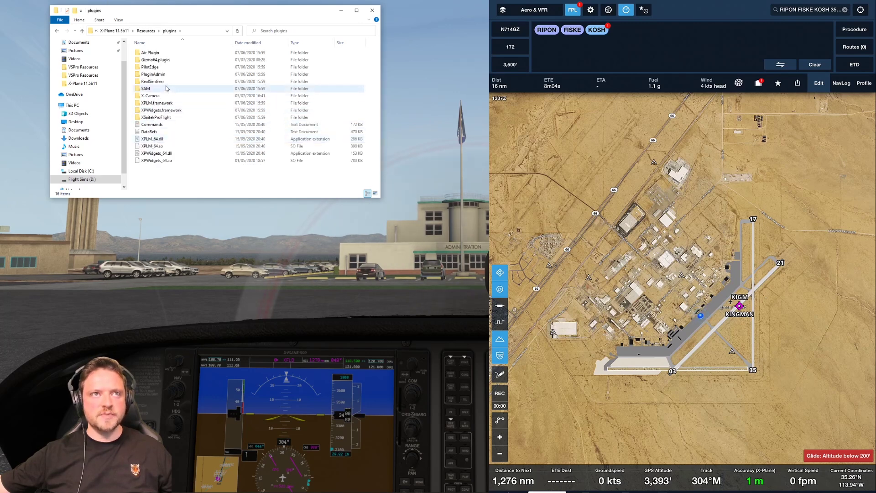
{"action": "left_click", "coordinate": [164, 67]}
{"action": "double_click", "coordinate": [164, 67]}
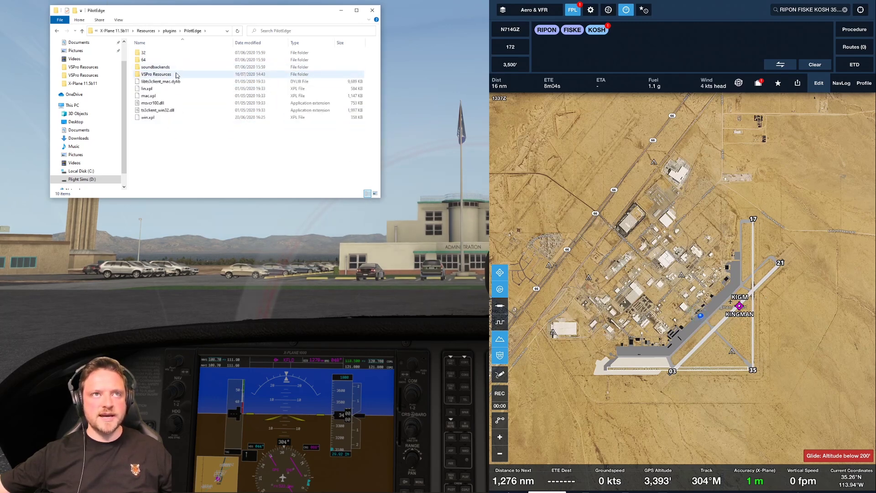
{"action": "double_click", "coordinate": [171, 76]}
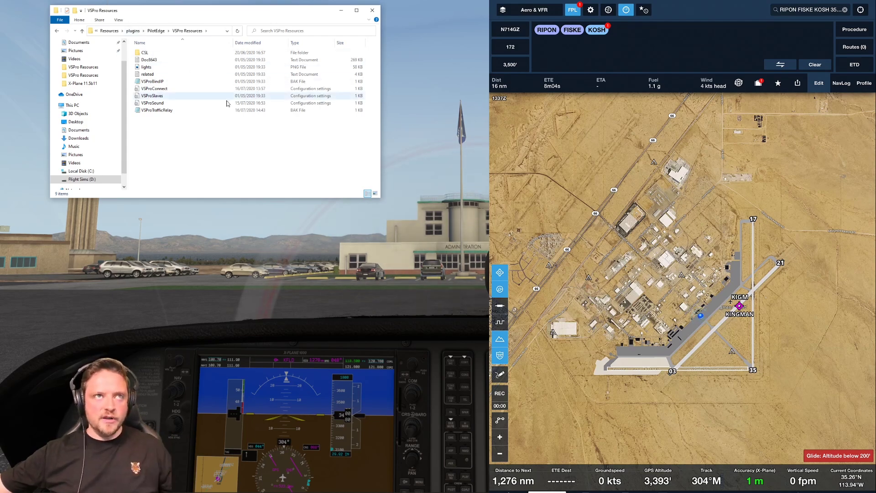
Step: Turn on file name extensions and rename VSProTrafficRelay.bak to VSProTrafficRelay.ini, confirming the extension change
{"action": "left_click", "coordinate": [118, 20]}
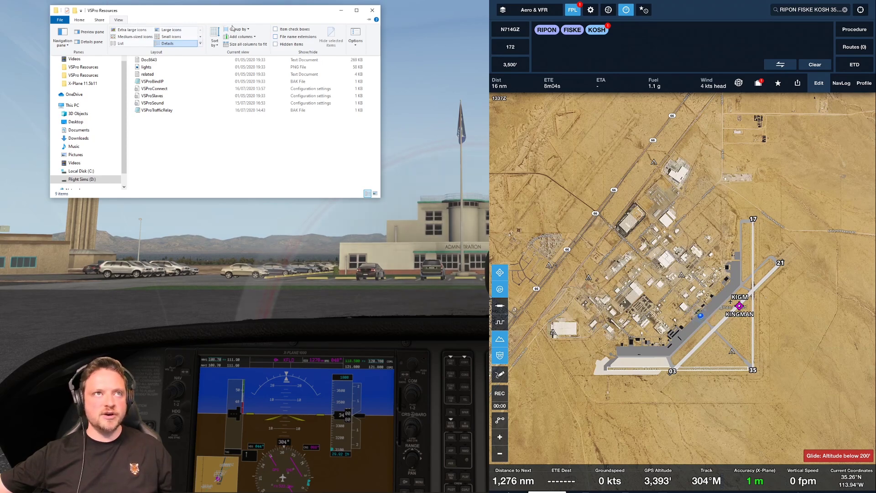
{"action": "left_click", "coordinate": [275, 38]}
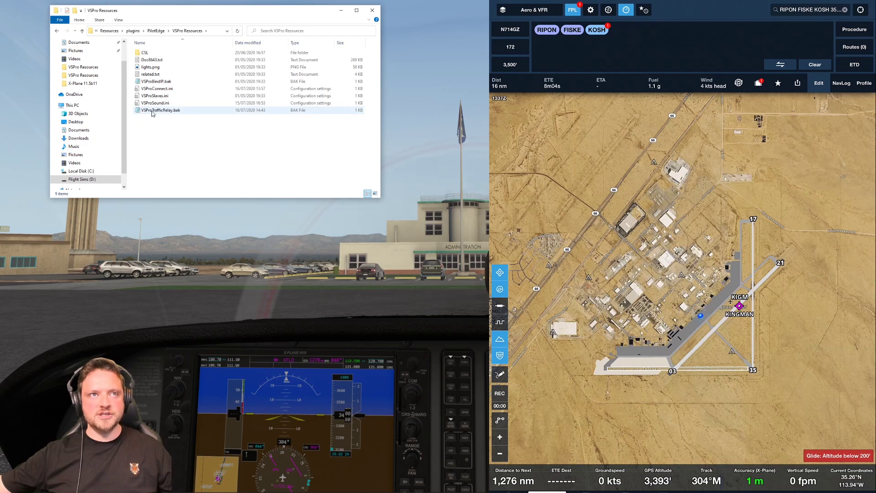
{"action": "left_click", "coordinate": [186, 112]}
{"action": "key", "text": "F2"}
{"action": "left_click", "coordinate": [185, 110]}
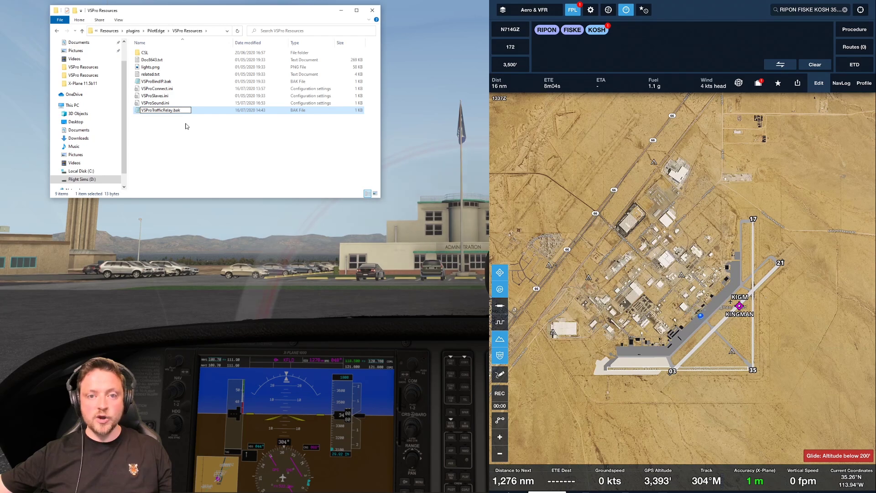
{"action": "key", "text": "BackSpace"}
{"action": "key", "text": "BackSpace"}
{"action": "key", "text": "BackSpace"}
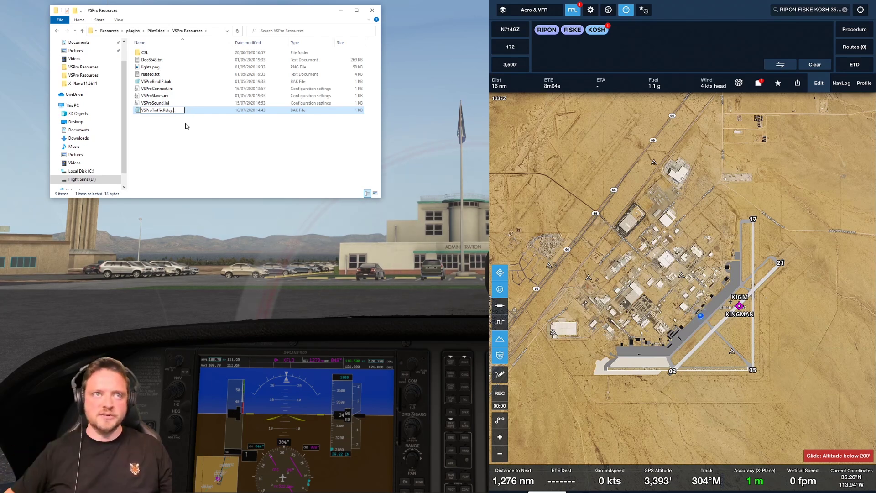
{"action": "type", "text": "ini"}
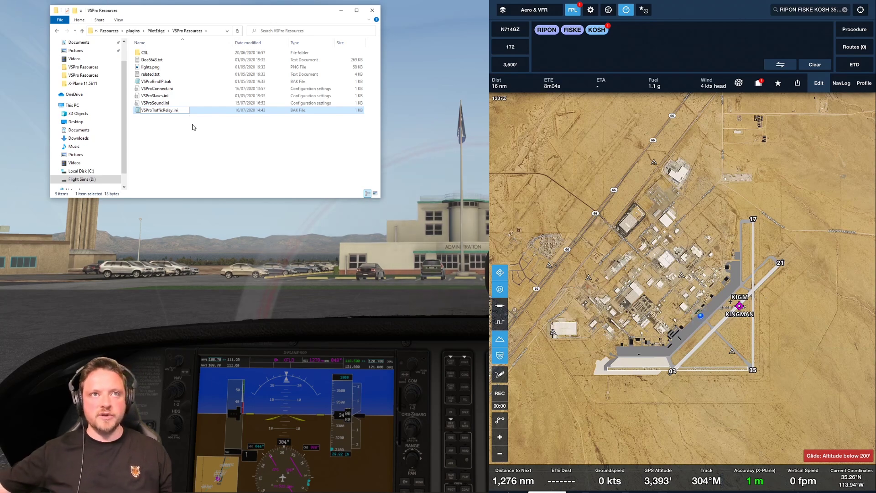
{"action": "key", "text": "Return"}
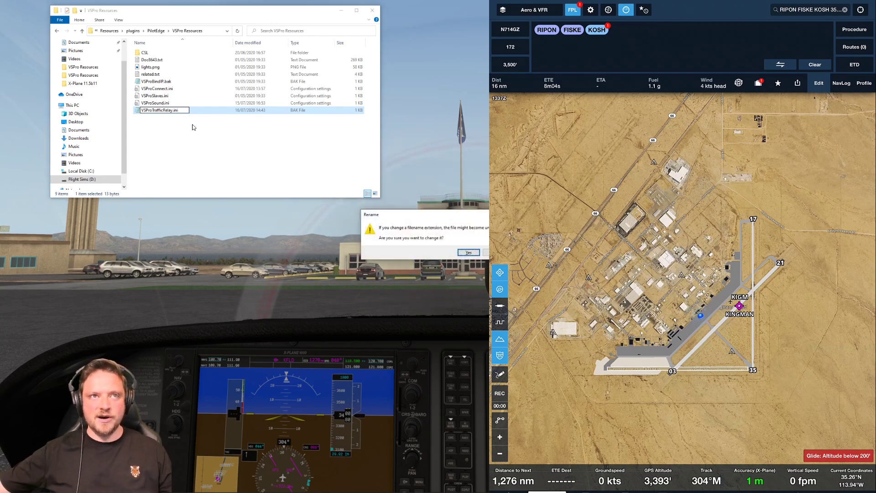
{"action": "left_click", "coordinate": [465, 255]}
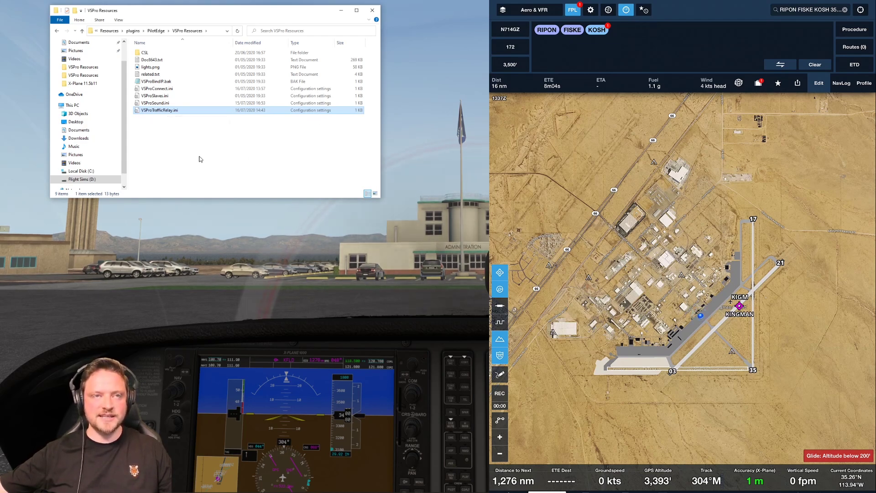
Step: Open VSProTrafficRelay.ini in Notepad and position the editor window below the file list
{"action": "double_click", "coordinate": [176, 112]}
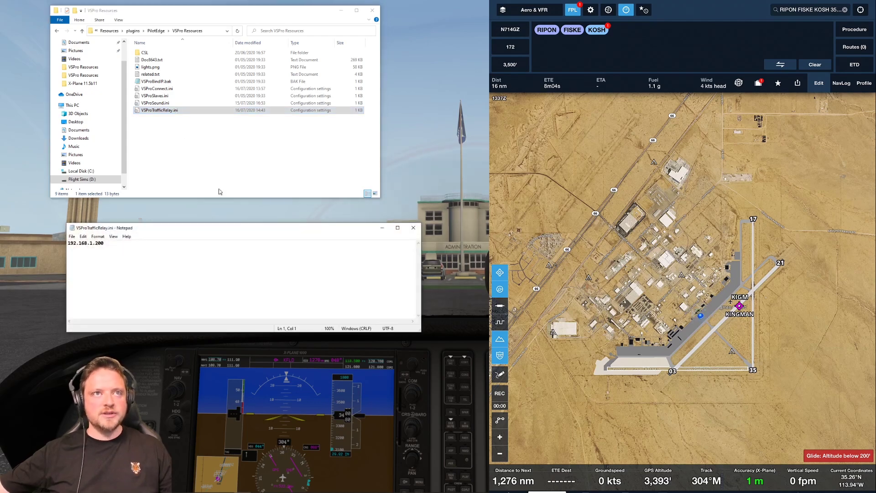
{"action": "left_click_drag", "start_coordinate": [215, 226], "coordinate": [196, 206]}
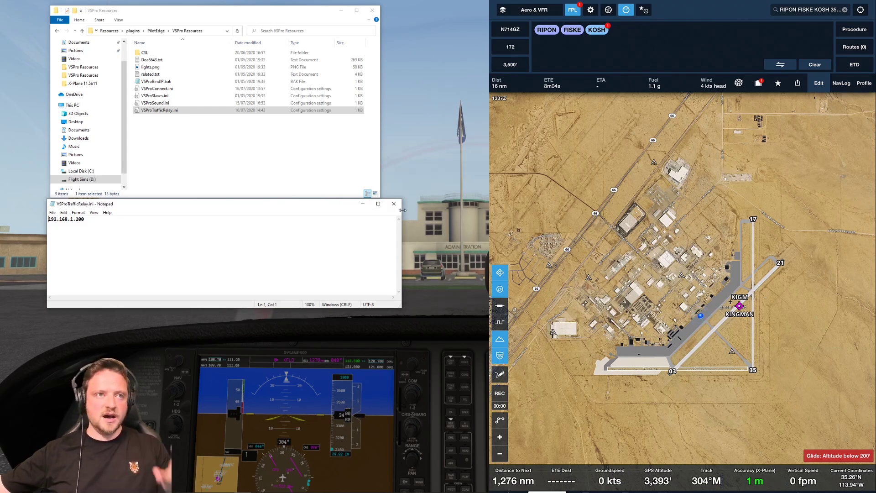
{"action": "left_click_drag", "start_coordinate": [403, 207], "coordinate": [378, 206]}
{"action": "left_click_drag", "start_coordinate": [320, 204], "coordinate": [320, 205]}
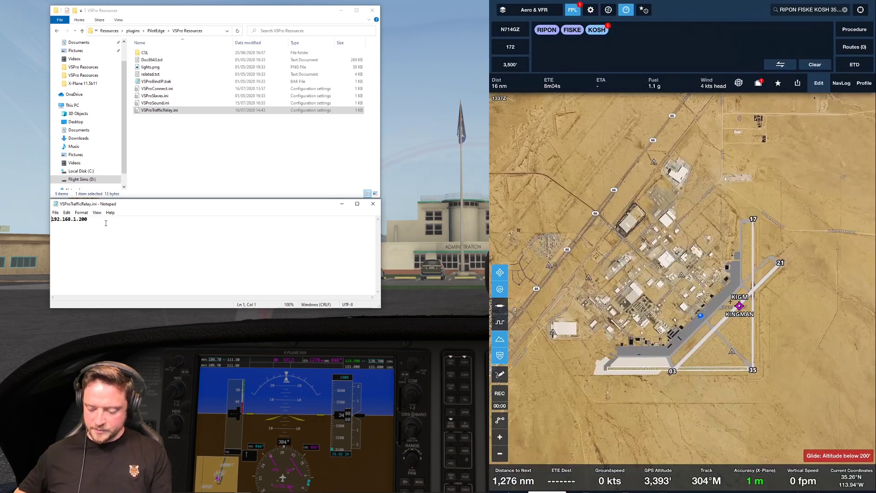
Step: Change the address 192.168.1.200 to 192.168.1.20, save, and close Notepad and Explorer
{"action": "left_click", "coordinate": [95, 218]}
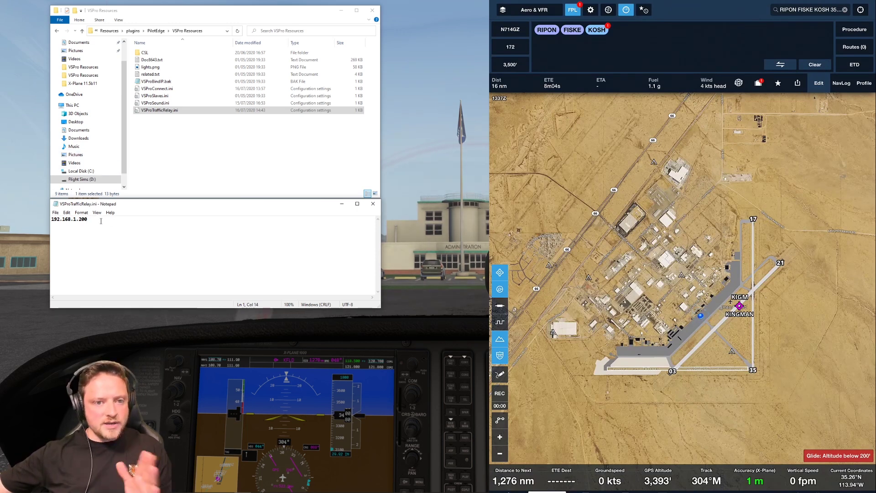
{"action": "key", "text": "BackSpace"}
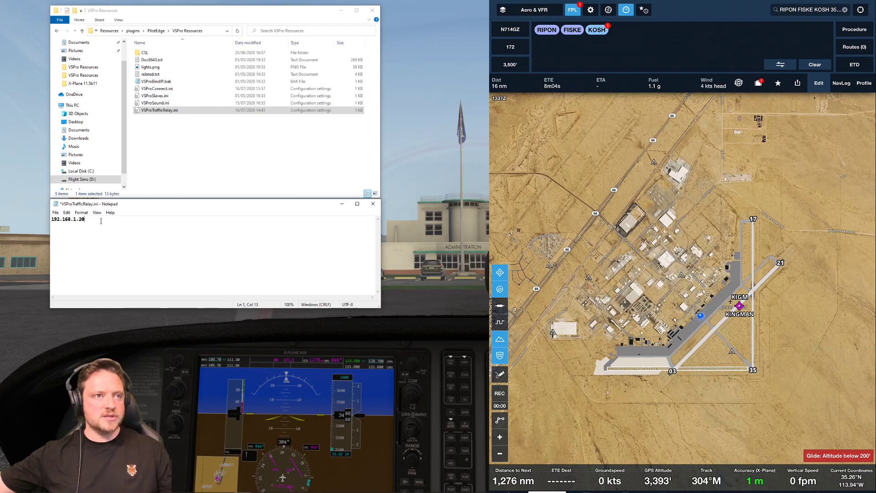
{"action": "left_click", "coordinate": [56, 212]}
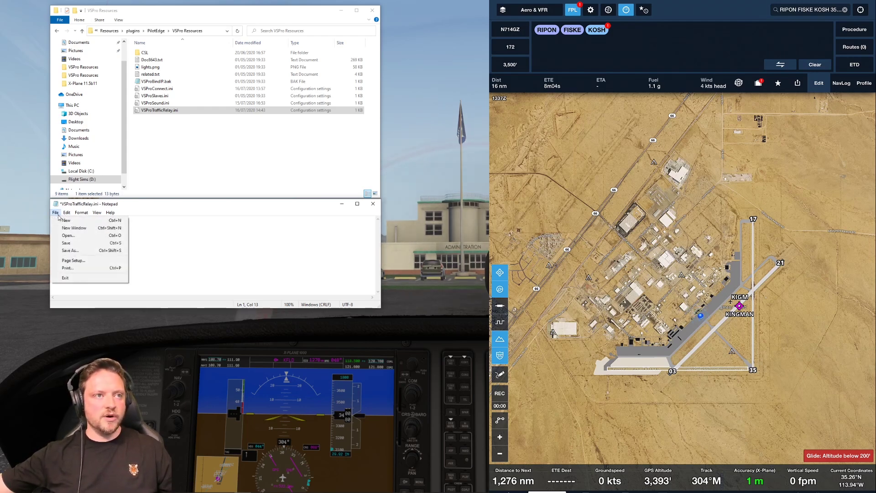
{"action": "left_click", "coordinate": [69, 244]}
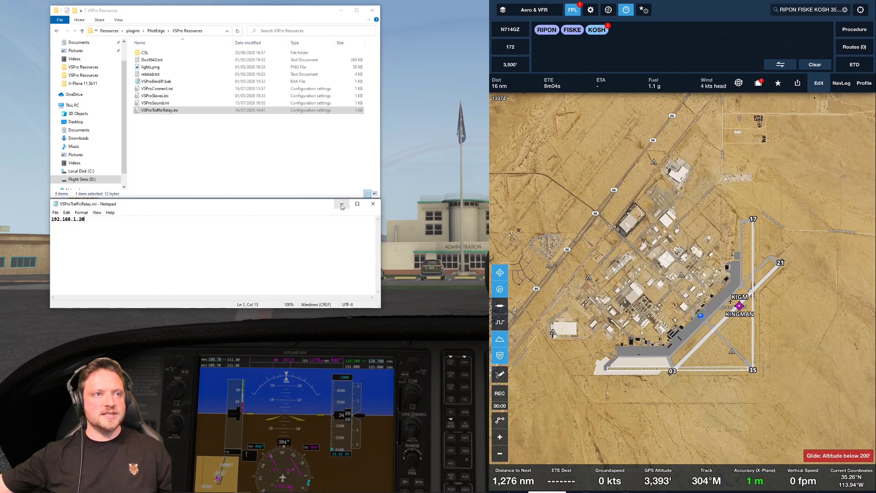
{"action": "left_click", "coordinate": [372, 204]}
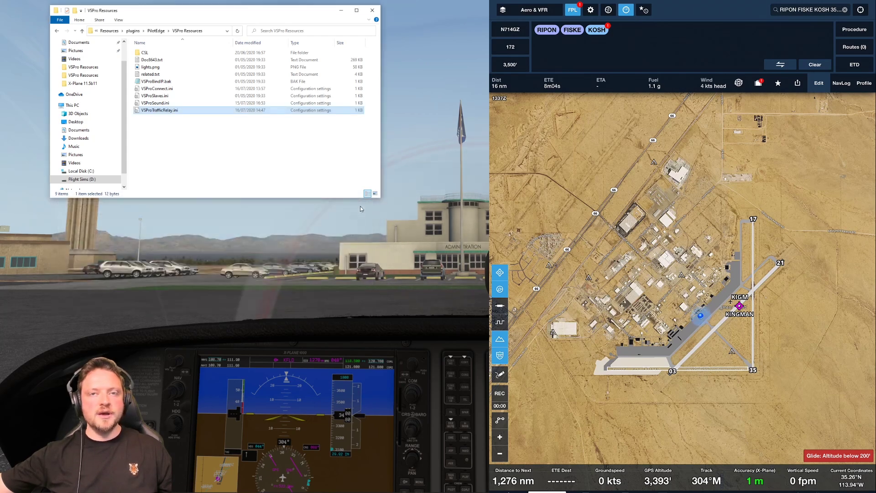
{"action": "left_click", "coordinate": [372, 10]}
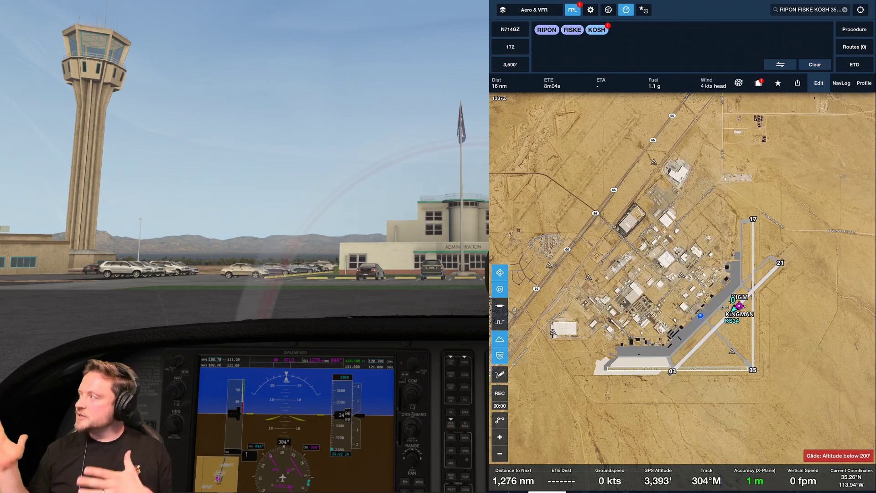
Step: Zoom into Kingman airport and toggle the Traffic overlay from the map layers list
{"action": "scroll", "coordinate": [740, 314], "scroll_direction": "up", "scroll_amount": 5}
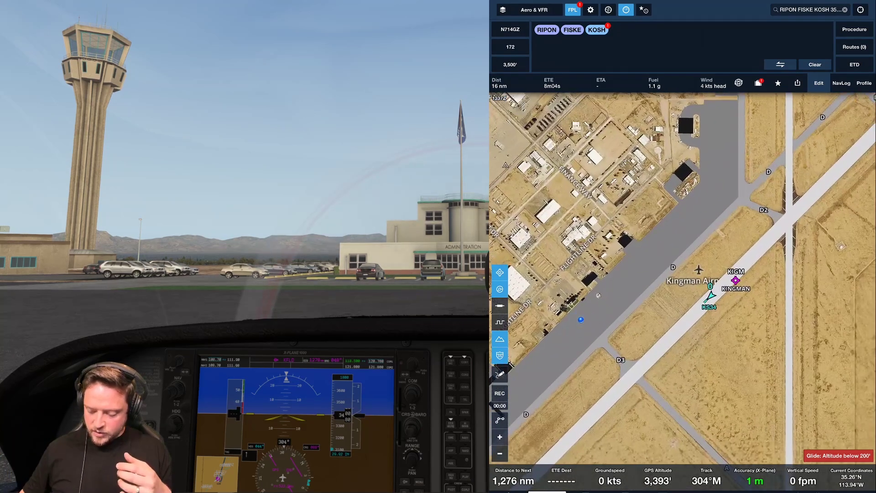
{"action": "left_click", "coordinate": [534, 10]}
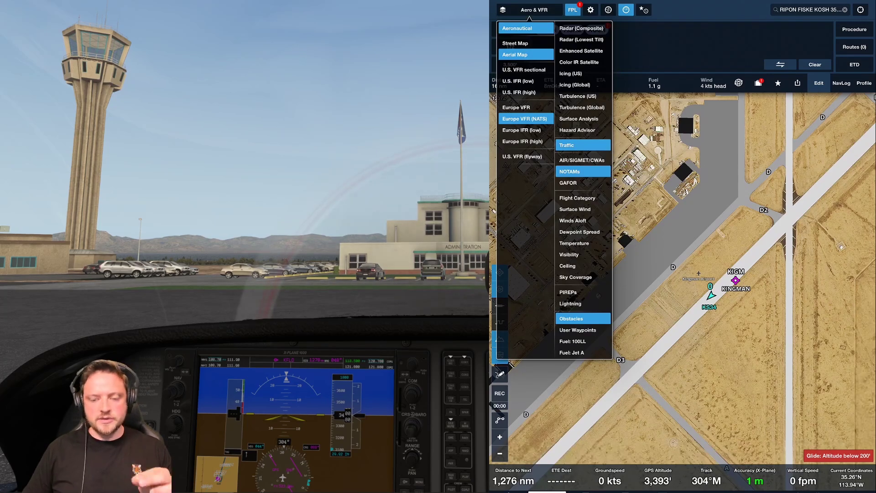
{"action": "key", "text": "Escape"}
{"action": "scroll", "coordinate": [682, 278], "scroll_direction": "down", "scroll_amount": 5}
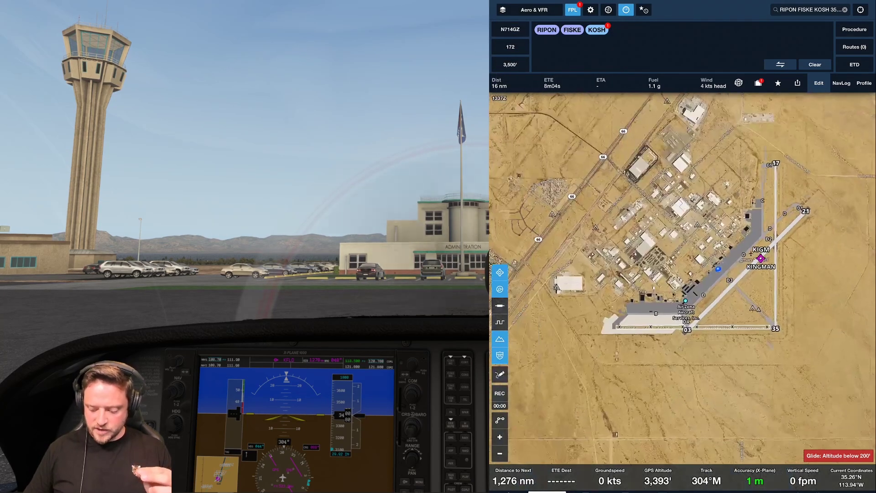
{"action": "scroll", "coordinate": [682, 279], "scroll_direction": "up", "scroll_amount": 3}
{"action": "left_click", "coordinate": [534, 10]}
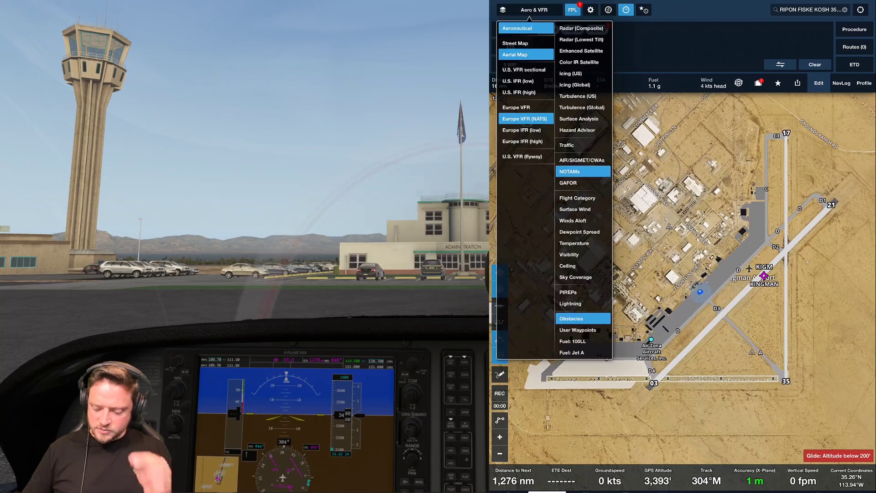
{"action": "key", "text": "Escape"}
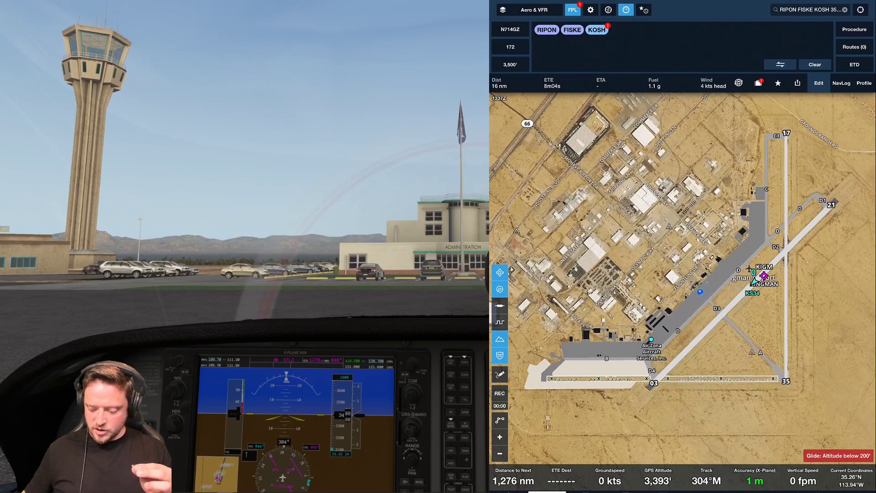